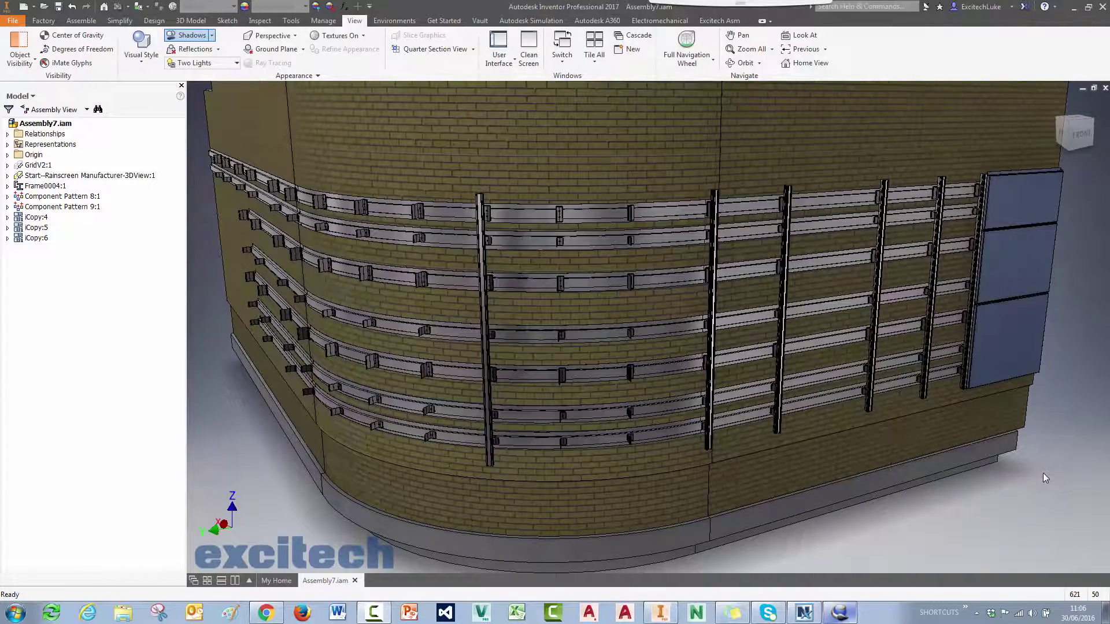
Examine the brick texture direction on the building's front wall and on the exposed wall end beside the cladding panels
middle_click_drag(1040, 474, 1011, 468)
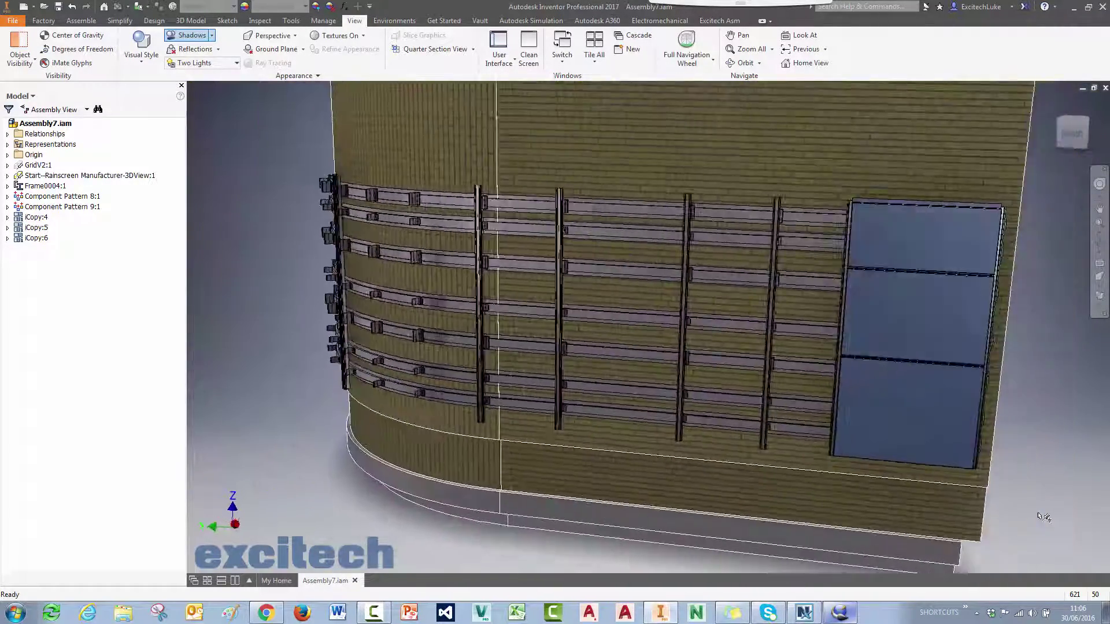
middle_click_drag(1044, 518, 1011, 513, "shift")
scroll(1008, 508, "up", 5)
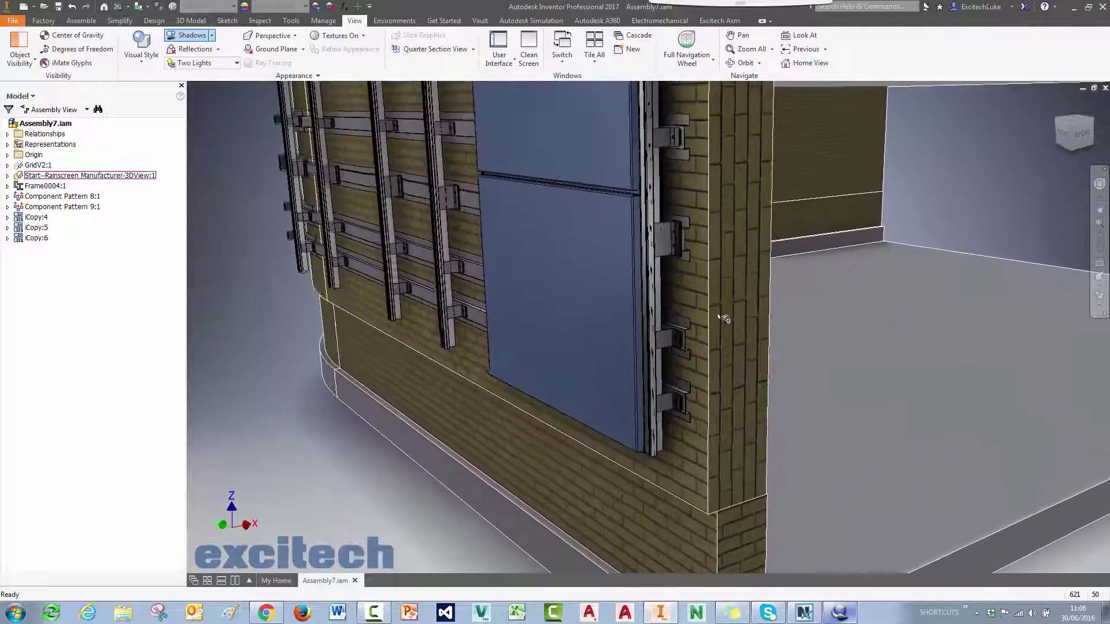
middle_click_drag(729, 320, 731, 438, "shift")
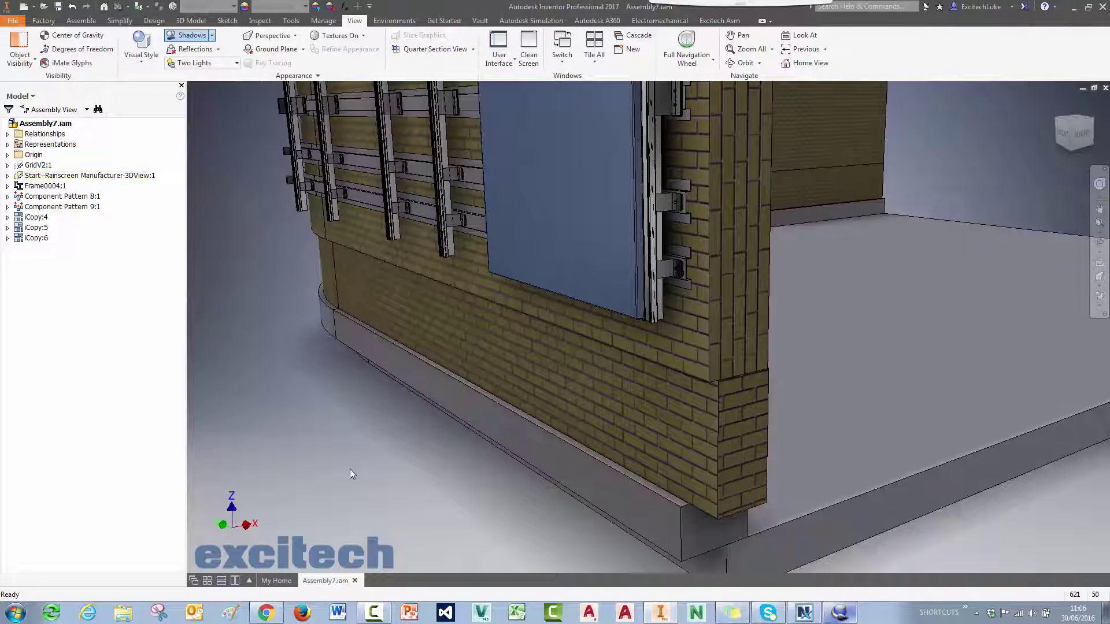
middle_click_drag(349, 469, 368, 461, "shift")
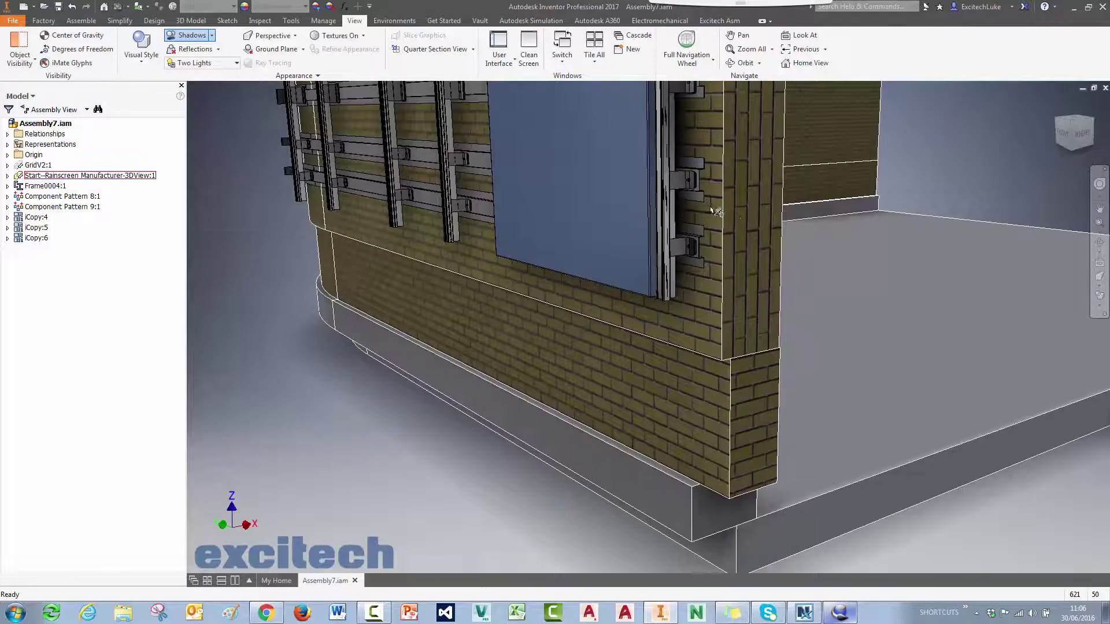
scroll(442, 485, "down", 2)
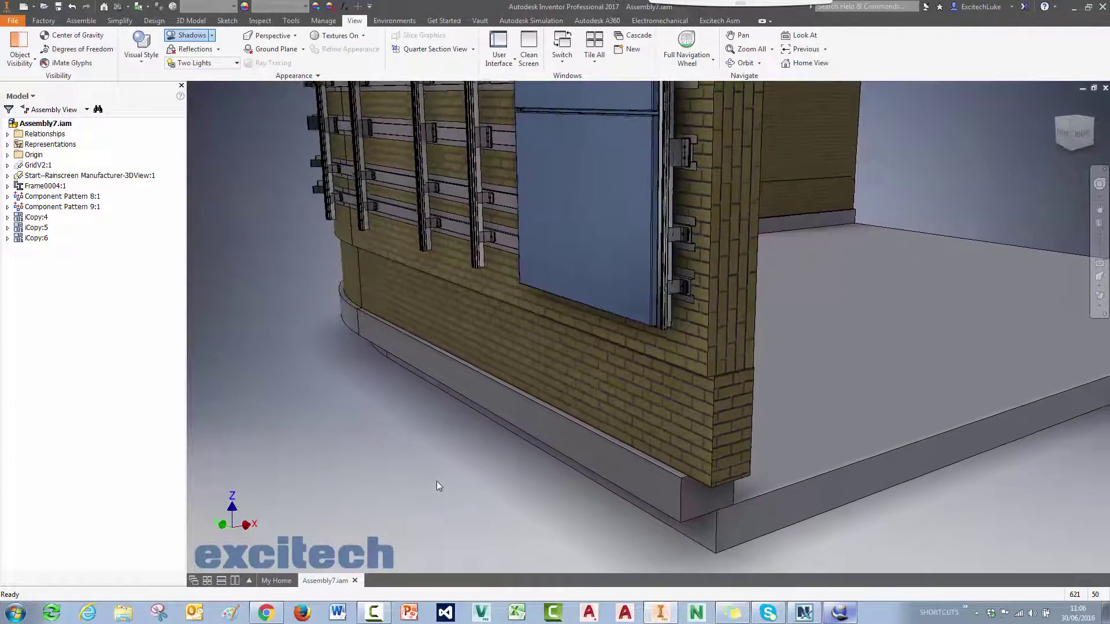
scroll(437, 482, "up", 1)
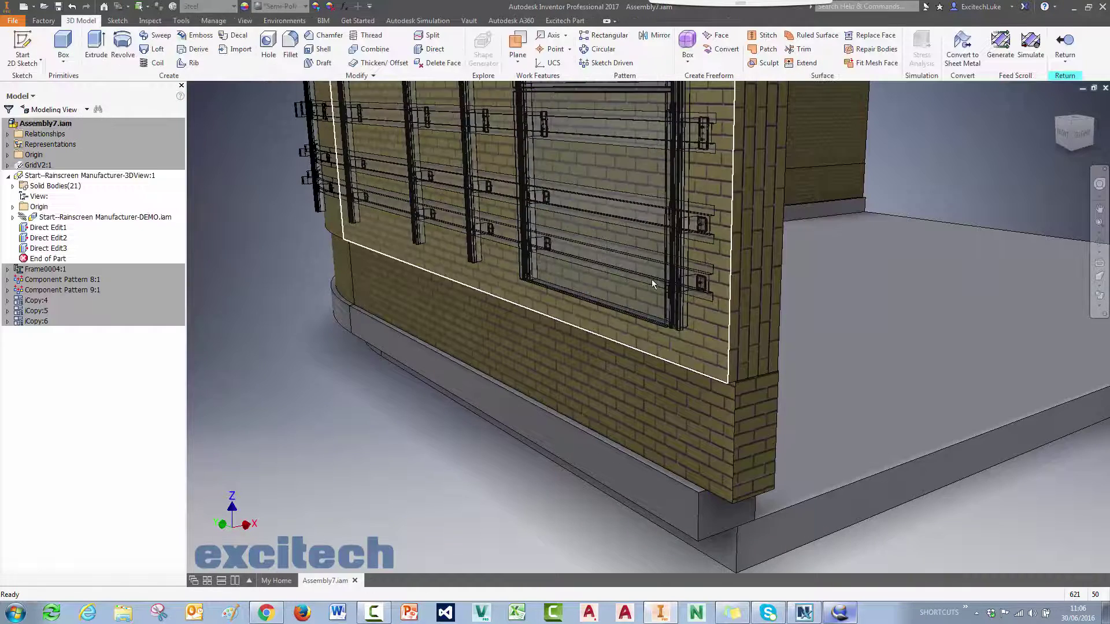
Adjust the yellow brick appearance on the upper wall's end face, rotating the texture so the brick courses run horizontally
middle_click_drag(742, 353, 705, 354)
left_click(181, 20)
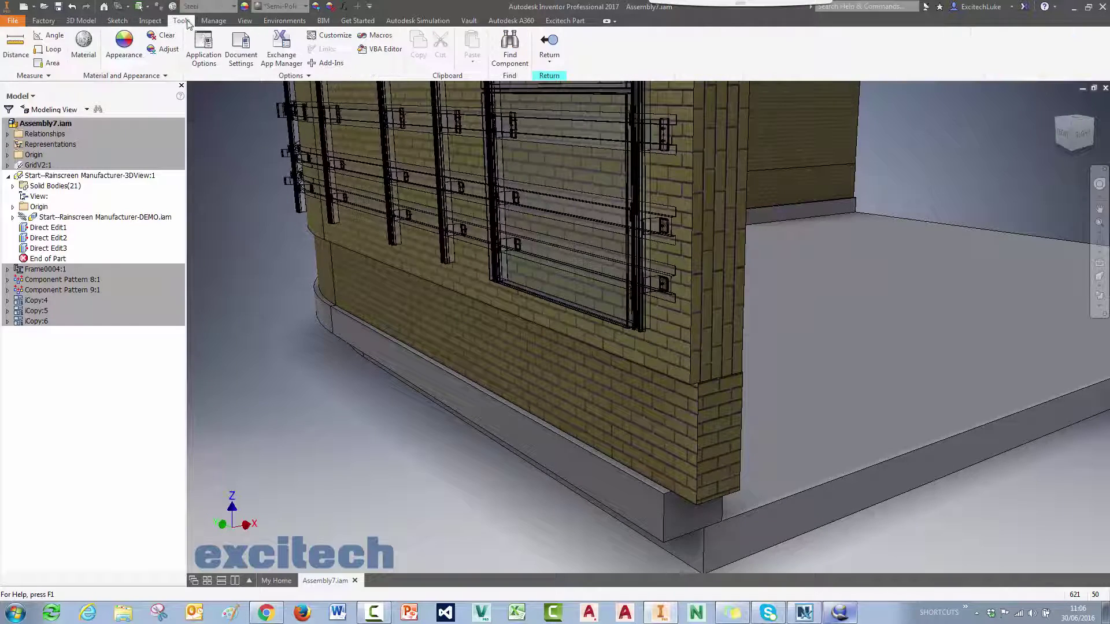
left_click(168, 49)
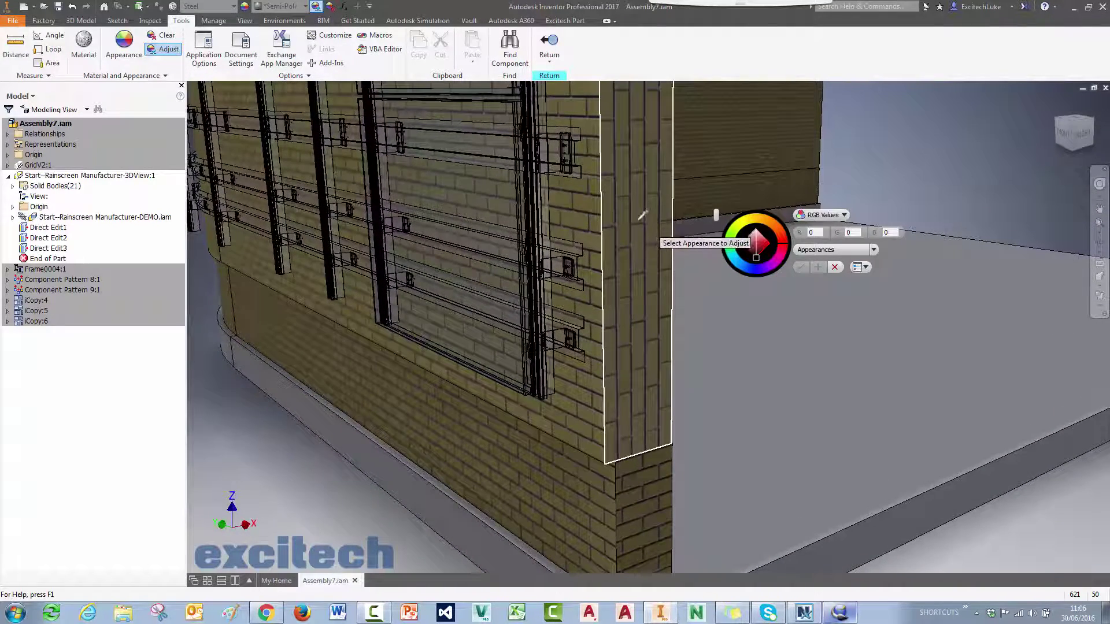
left_click(660, 210)
middle_click_drag(937, 152, 805, 114)
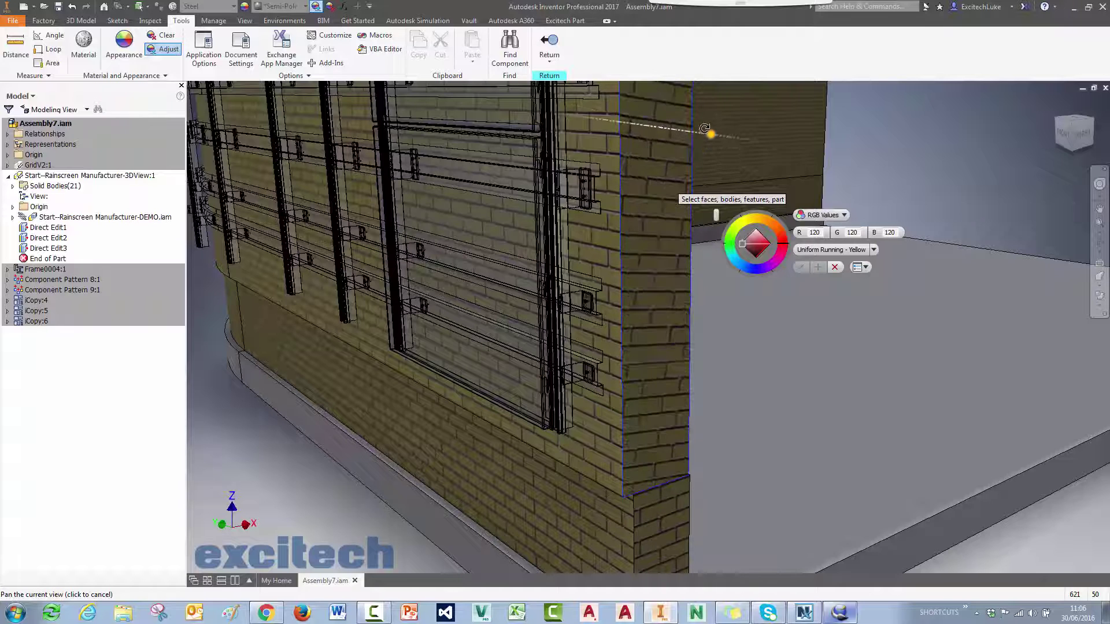
left_click_drag(705, 128, 706, 126)
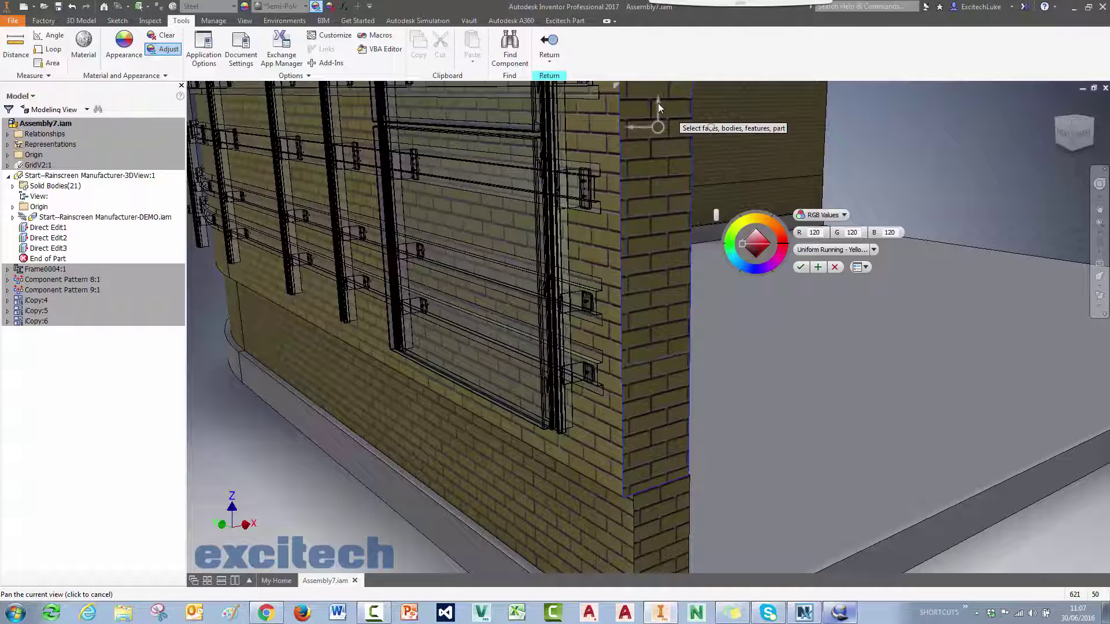
left_click(801, 270)
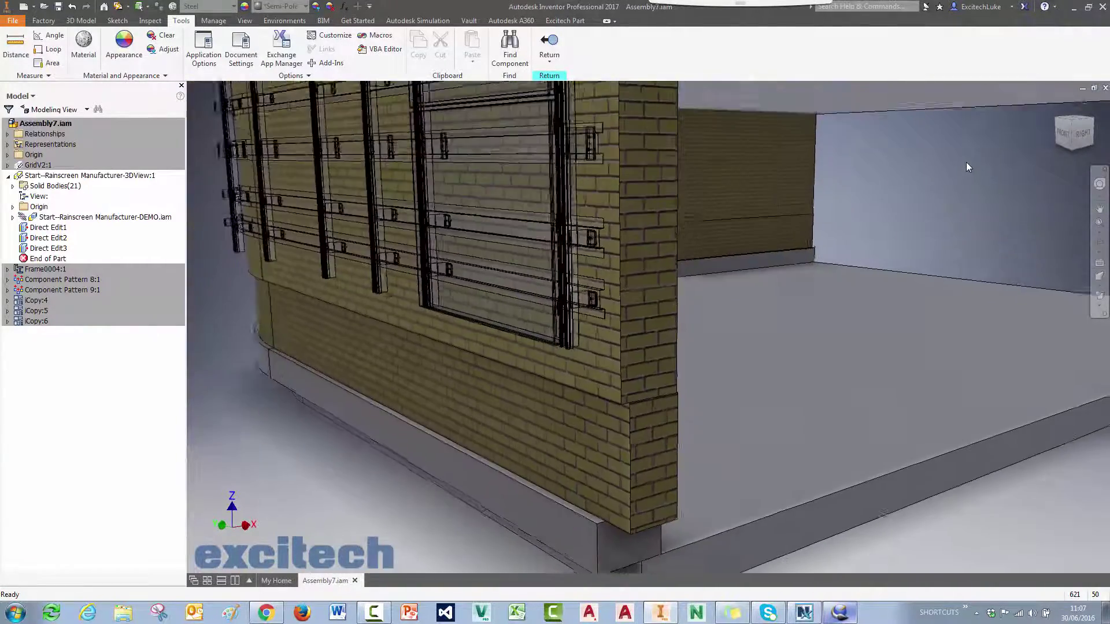
Set the visual style to Realistic while editing the building part
middle_click_drag(966, 162, 943, 233)
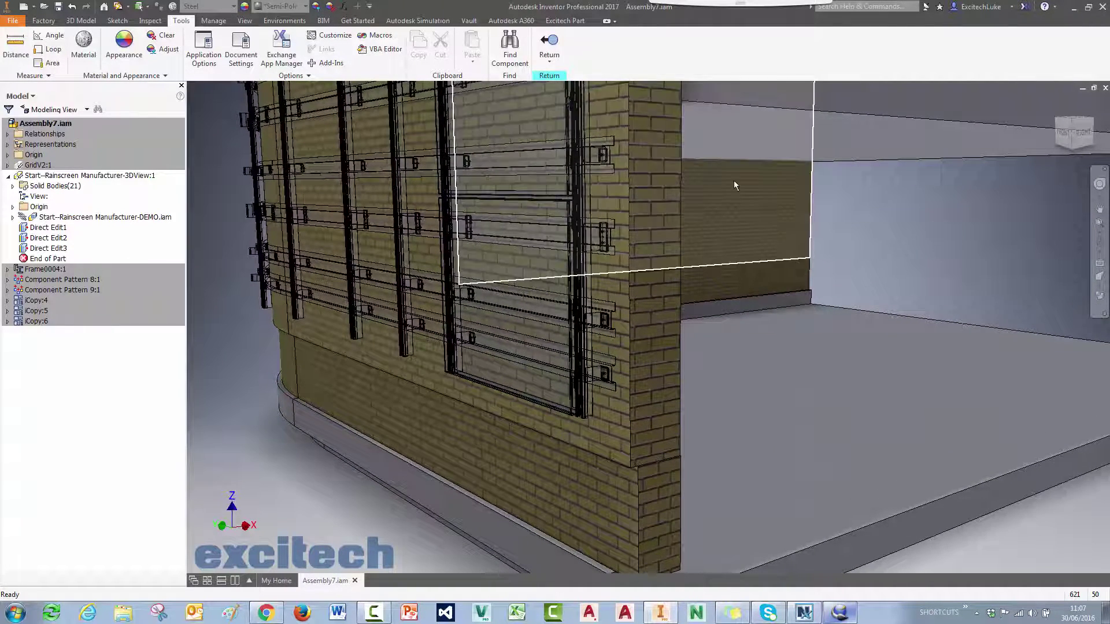
middle_click_drag(220, 144, 199, 114)
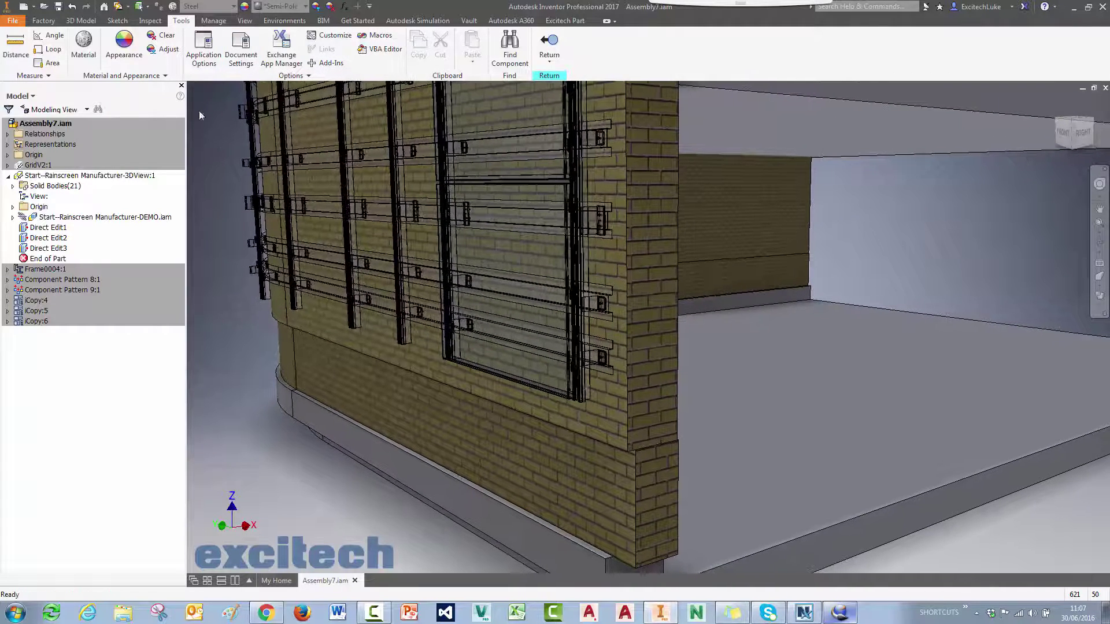
left_click(245, 21)
left_click(131, 49)
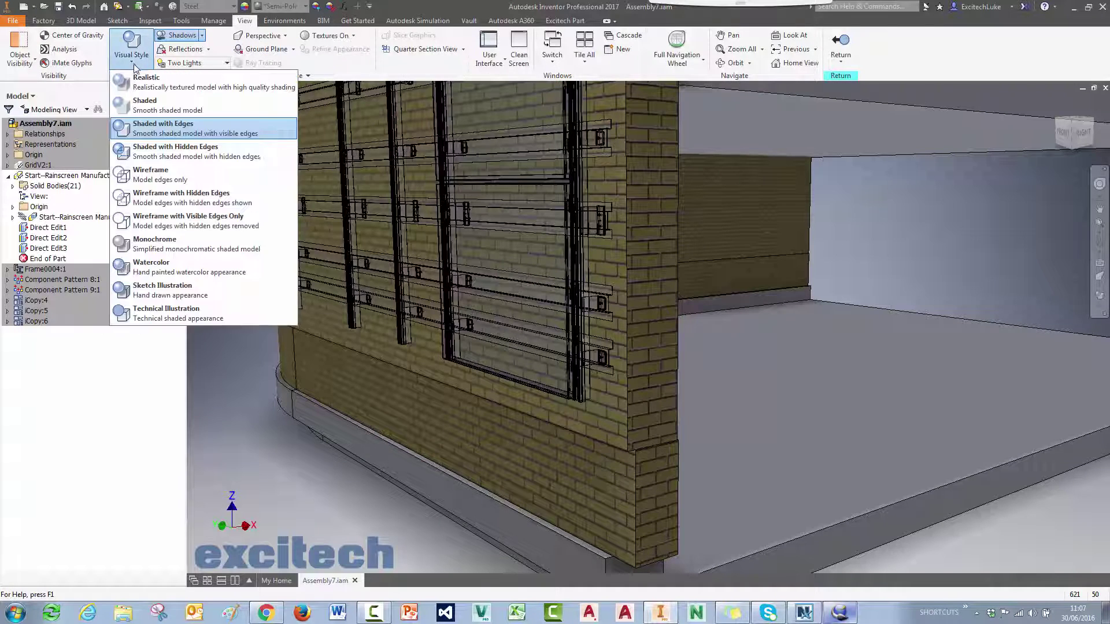
left_click(178, 88)
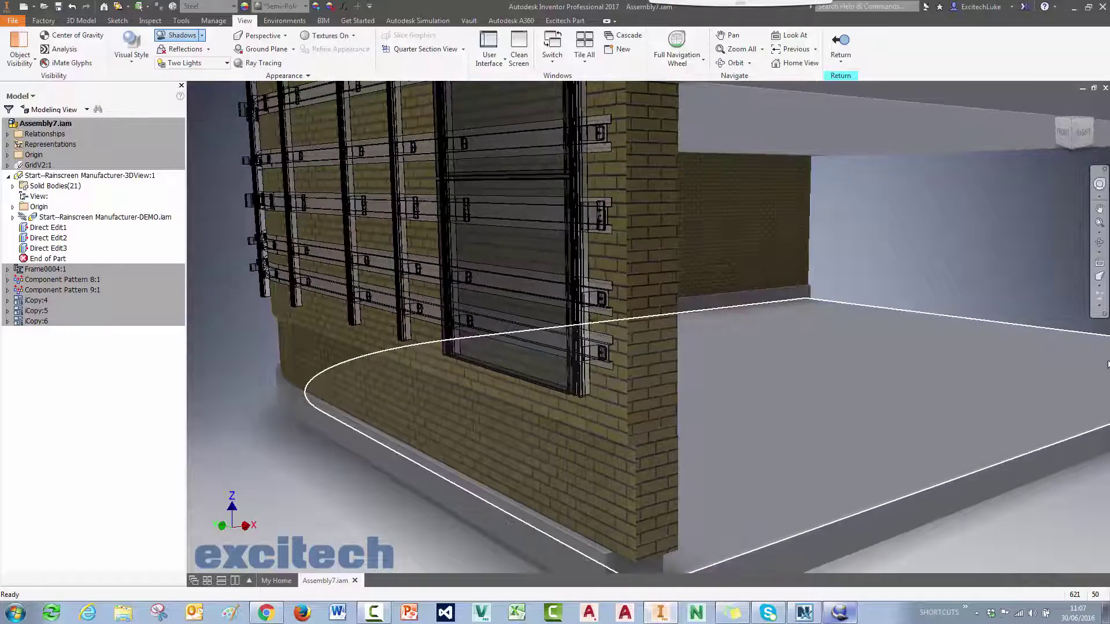
Adjust and apply the brick texture scale on the lower wall's end face to match the bricks on the adjoining front face
scroll(775, 340, "down", 4)
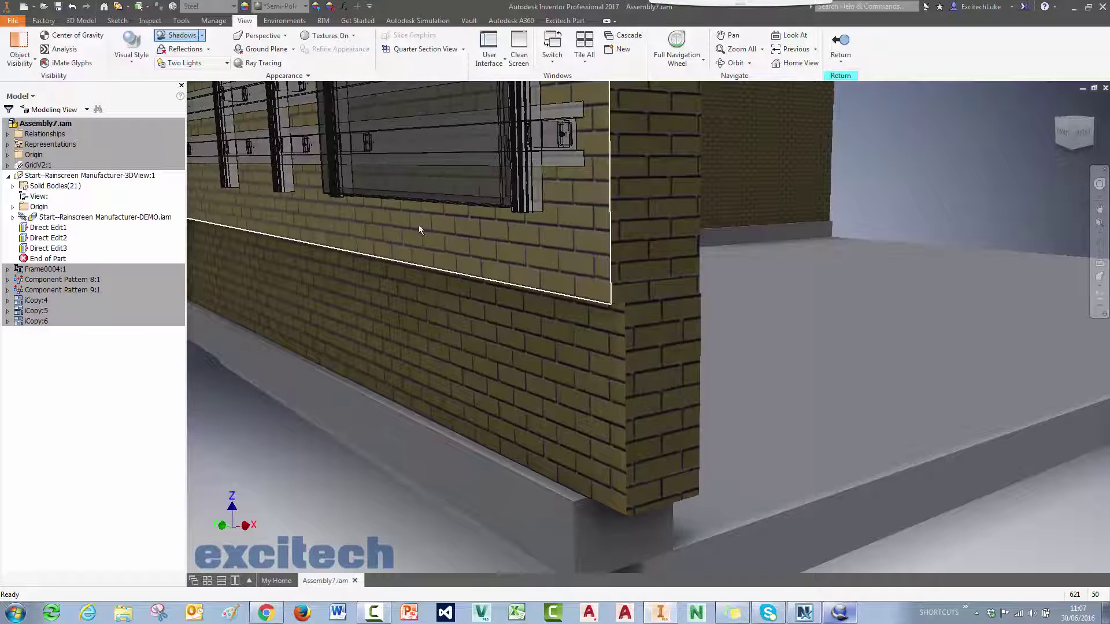
left_click(181, 21)
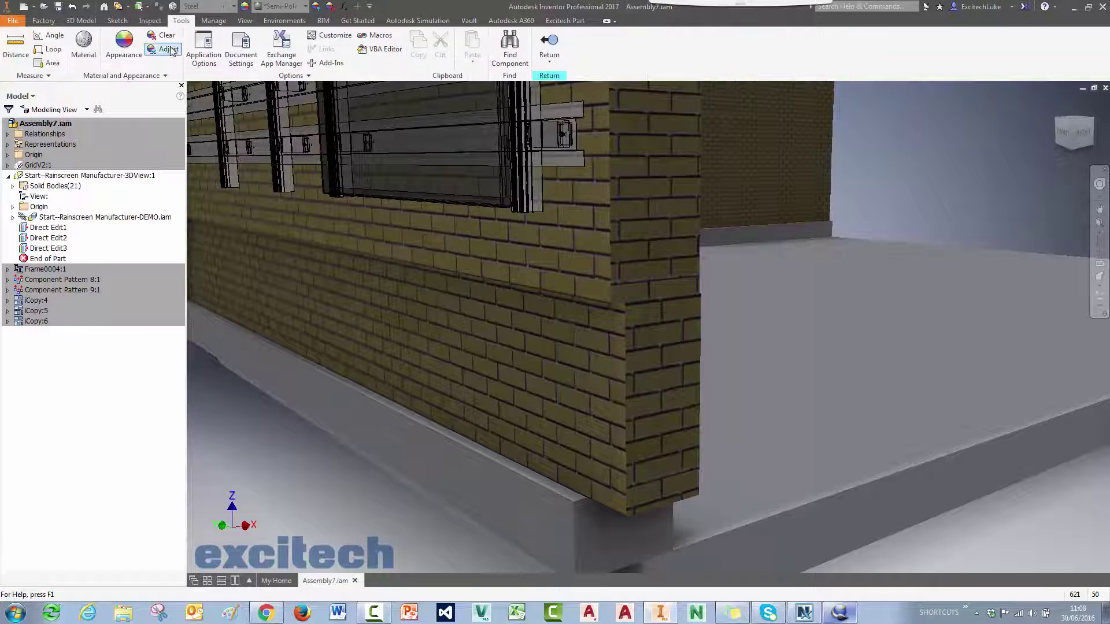
left_click(170, 49)
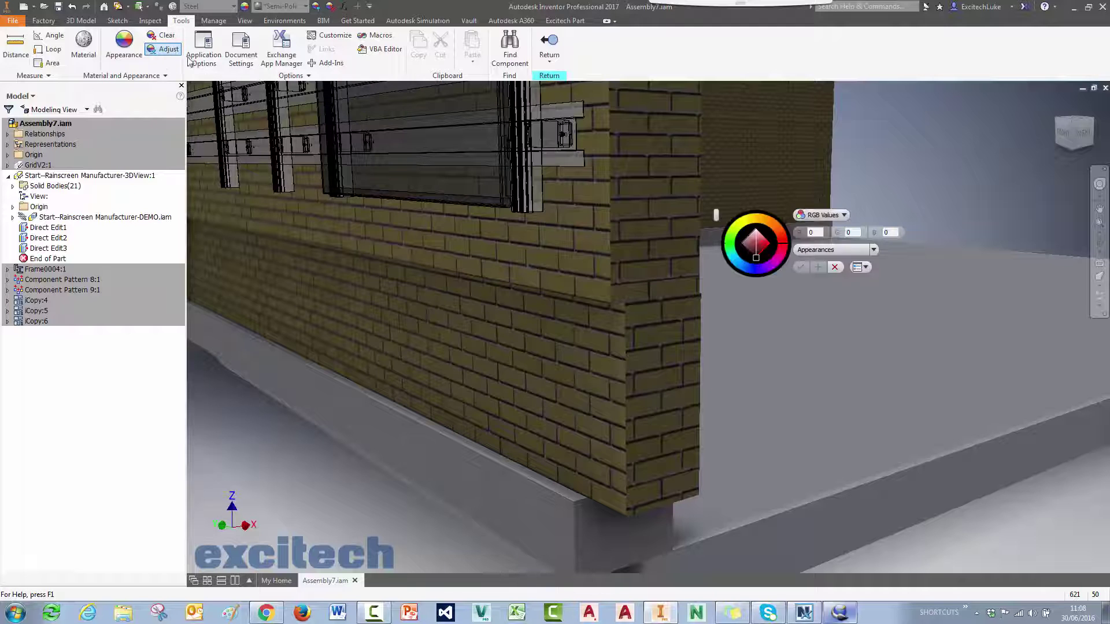
left_click(665, 334)
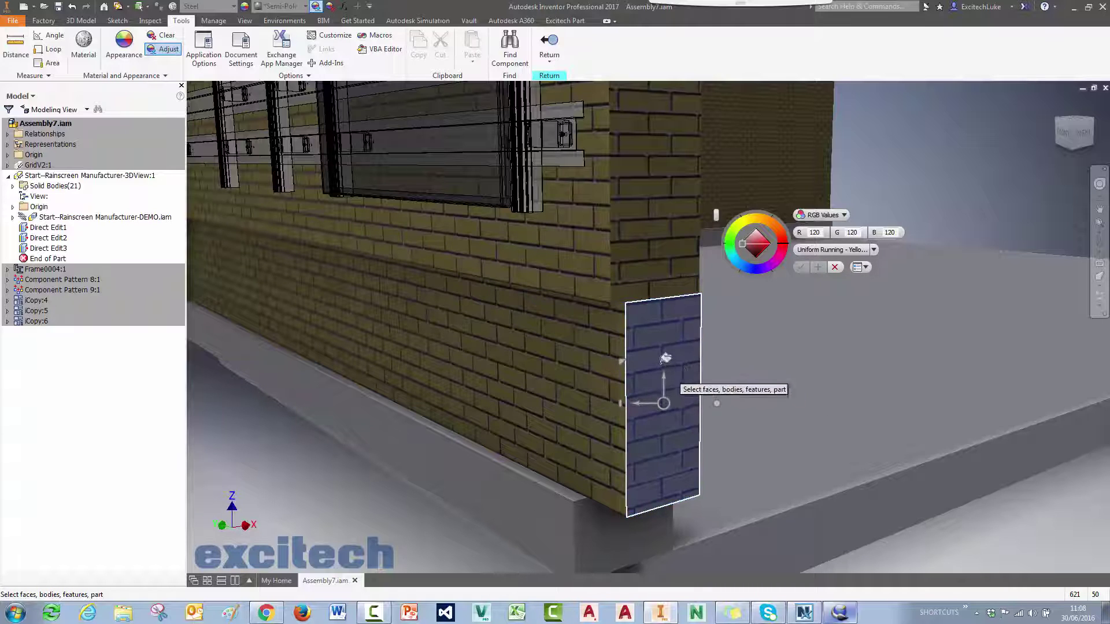
left_click_drag(663, 358, 674, 355)
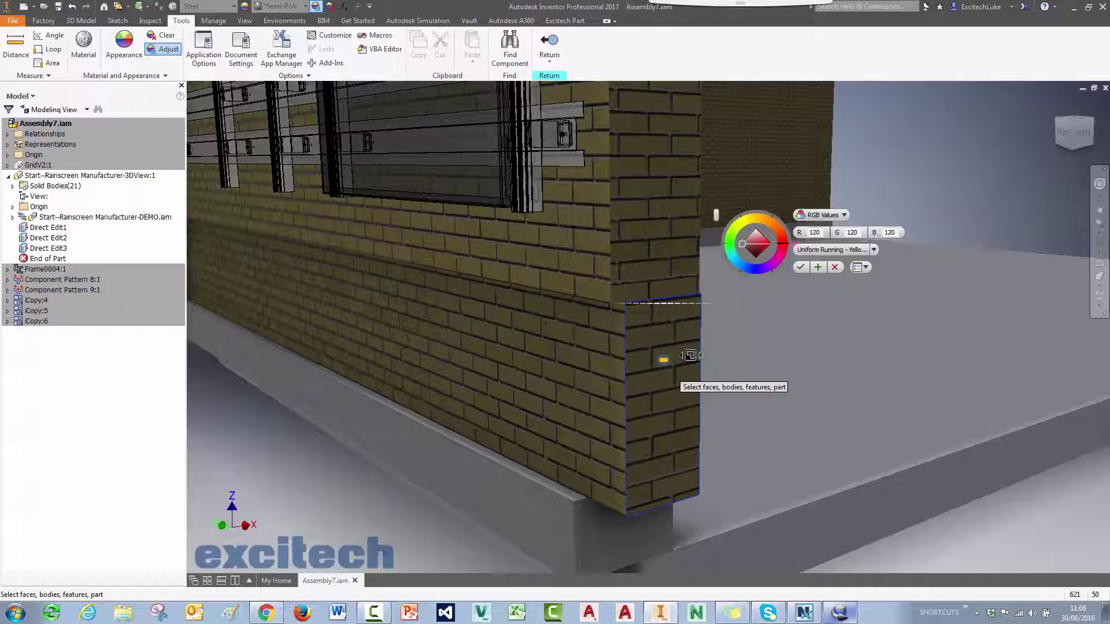
left_click_drag(689, 355, 620, 403)
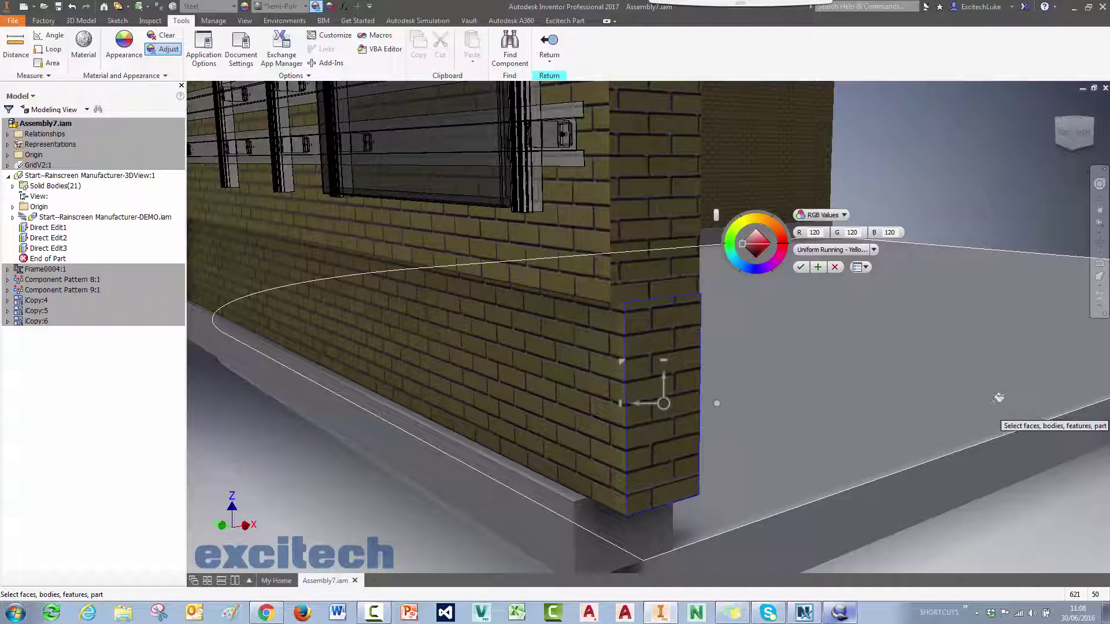
left_click(818, 269)
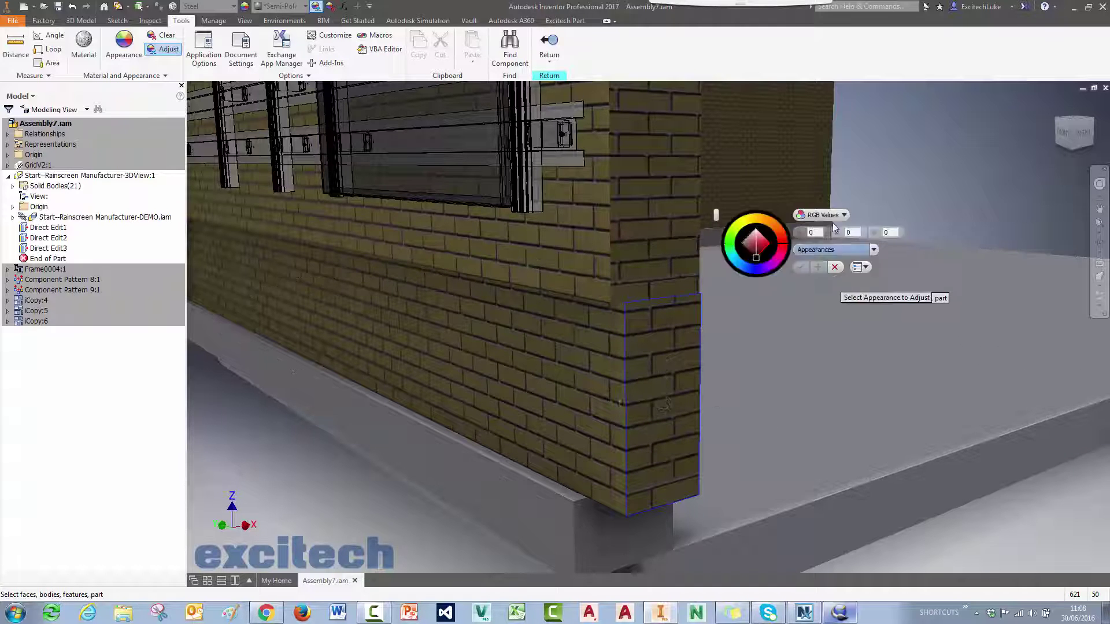
Rescale the brick texture on the upper wall's end face to match the adjoining front bricks, and return to the assembly
middle_click_drag(837, 243, 820, 274)
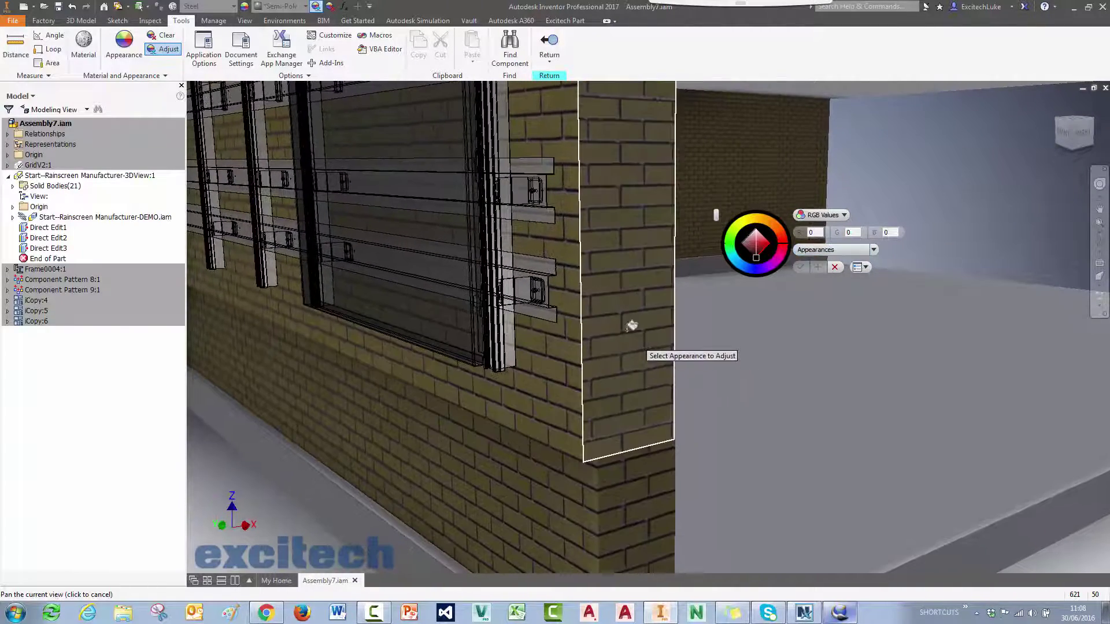
left_click(635, 371)
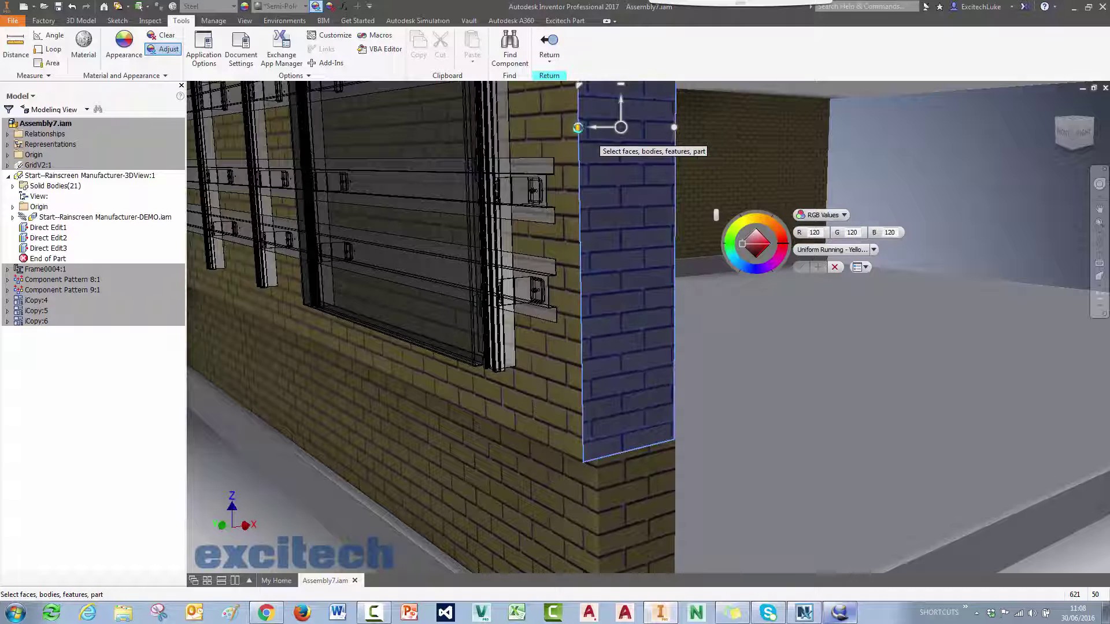
left_click(580, 127)
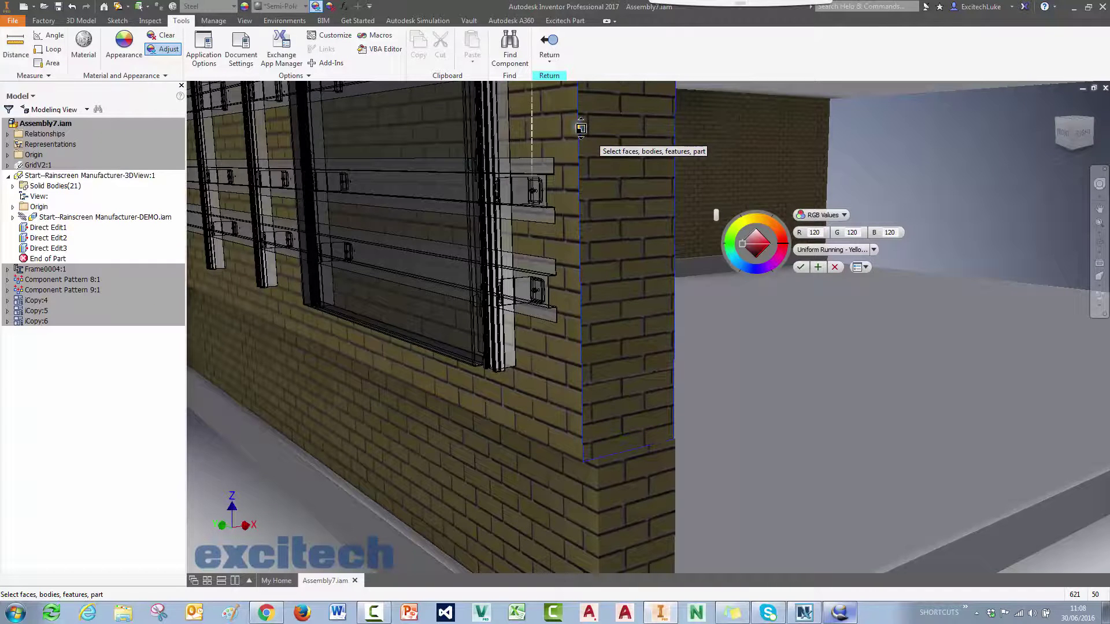
left_click_drag(580, 128, 578, 88)
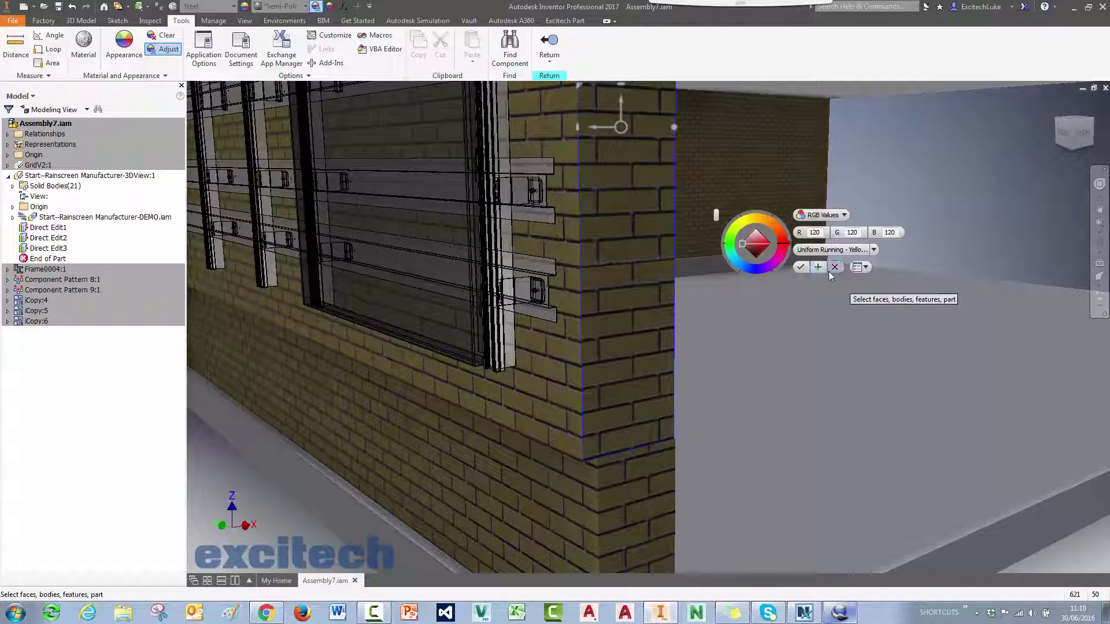
left_click(801, 268)
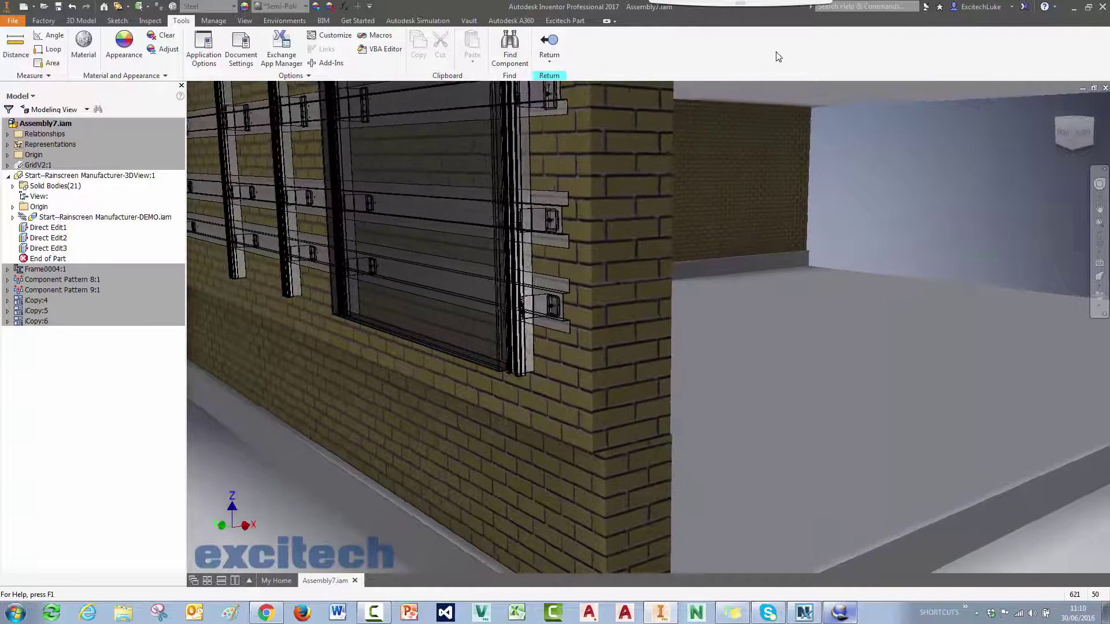
left_click(549, 47)
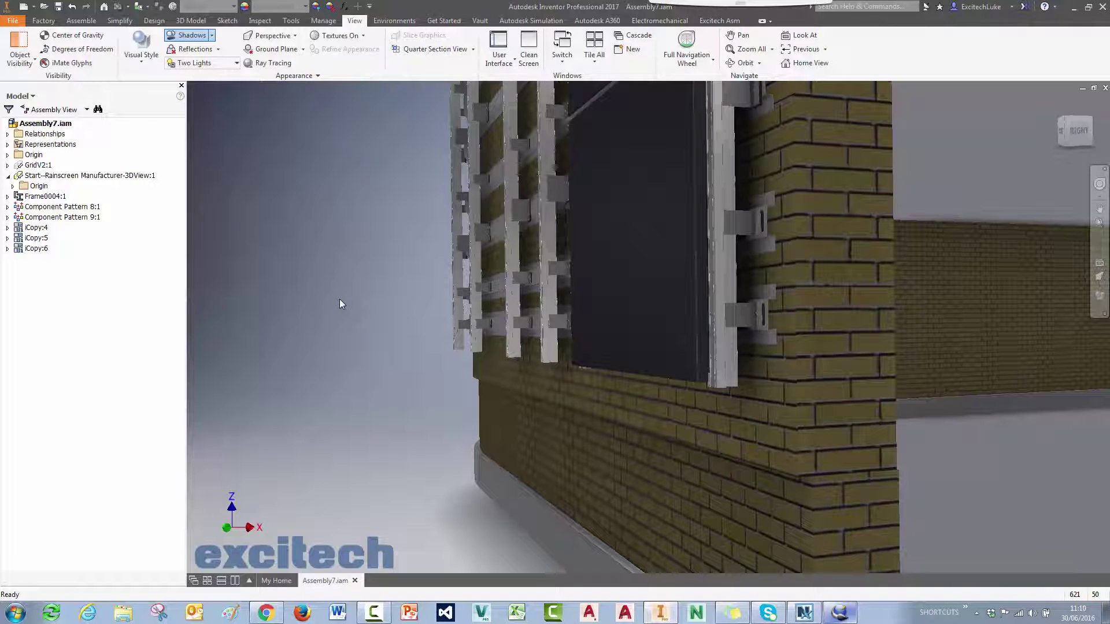
Preview the clad wall corner with Ray Tracing, and disable the ray-traced rendering
key("F2")
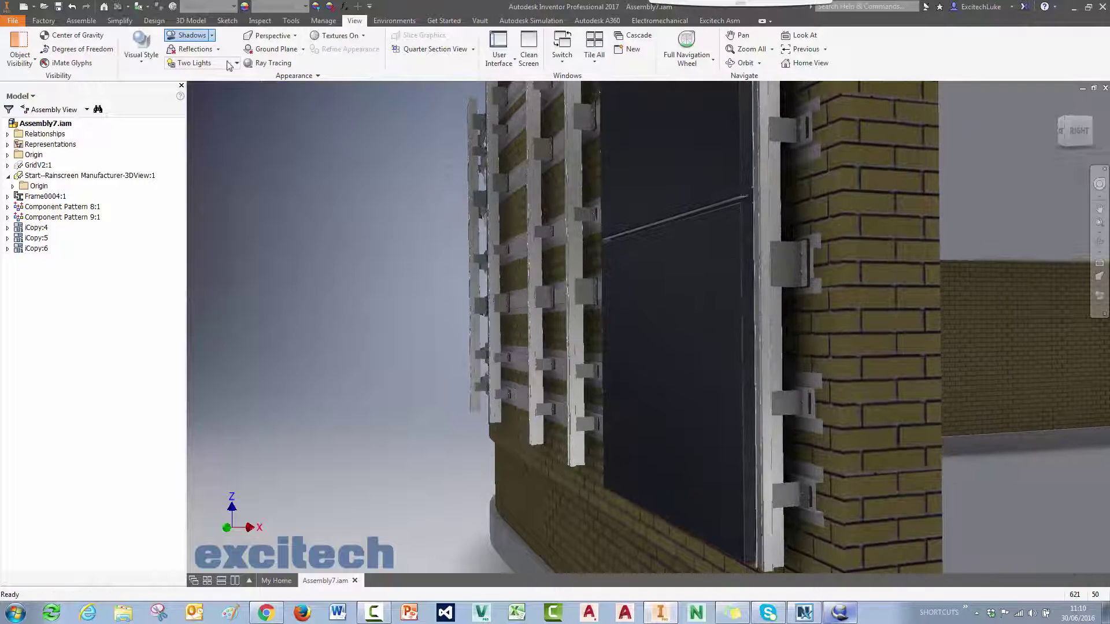
left_click(261, 65)
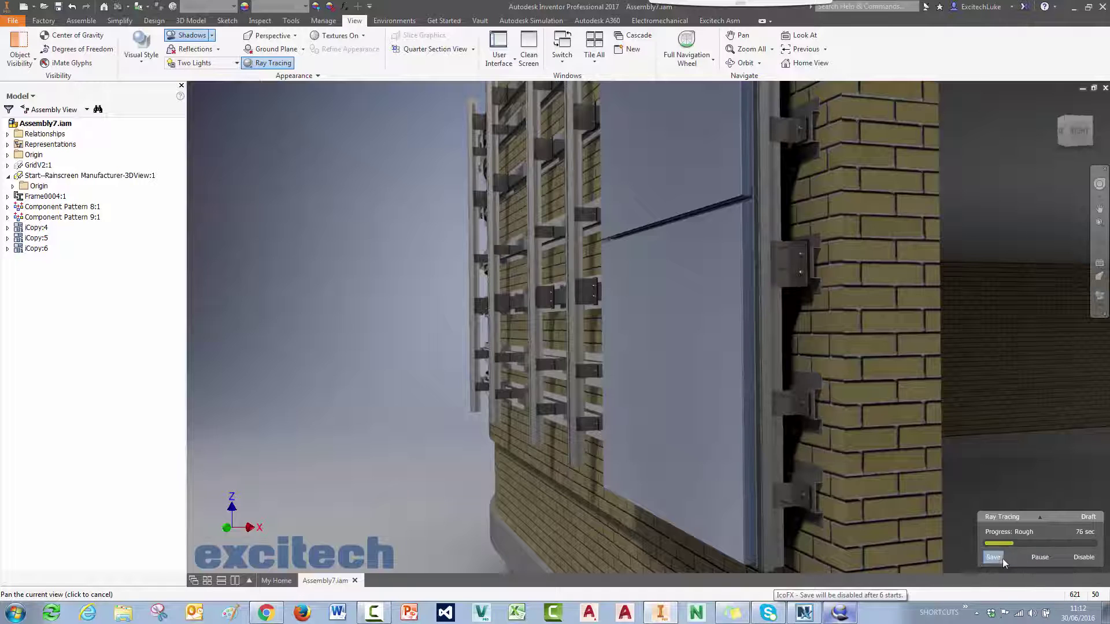
left_click(1084, 557)
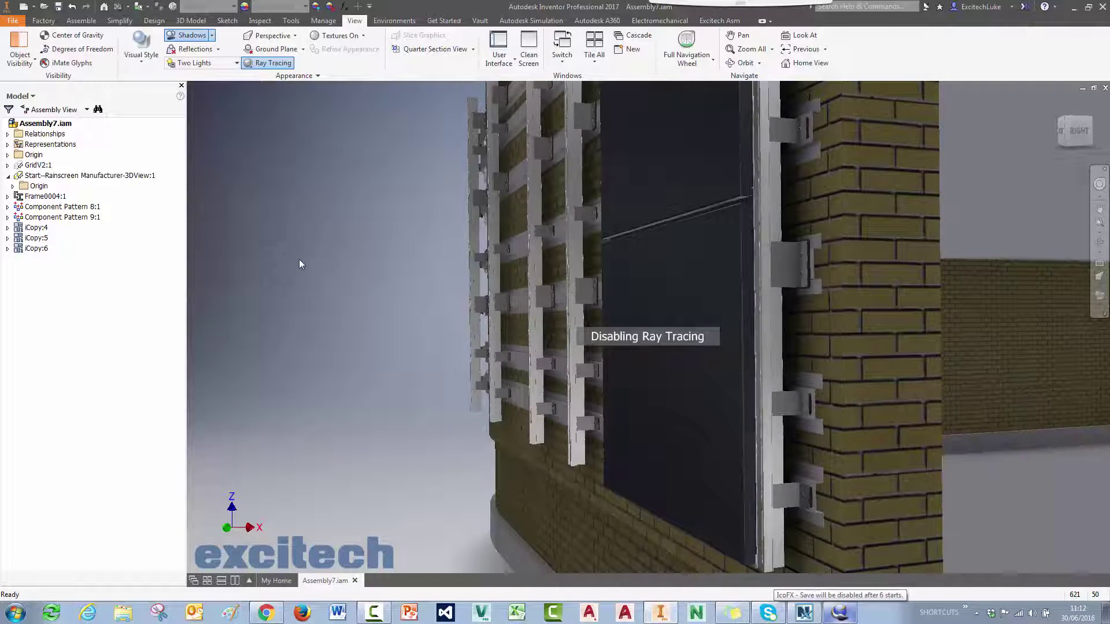
Compare visual styles on the assembly by switching to Shaded with Edges and back to Realistic
left_click(141, 50)
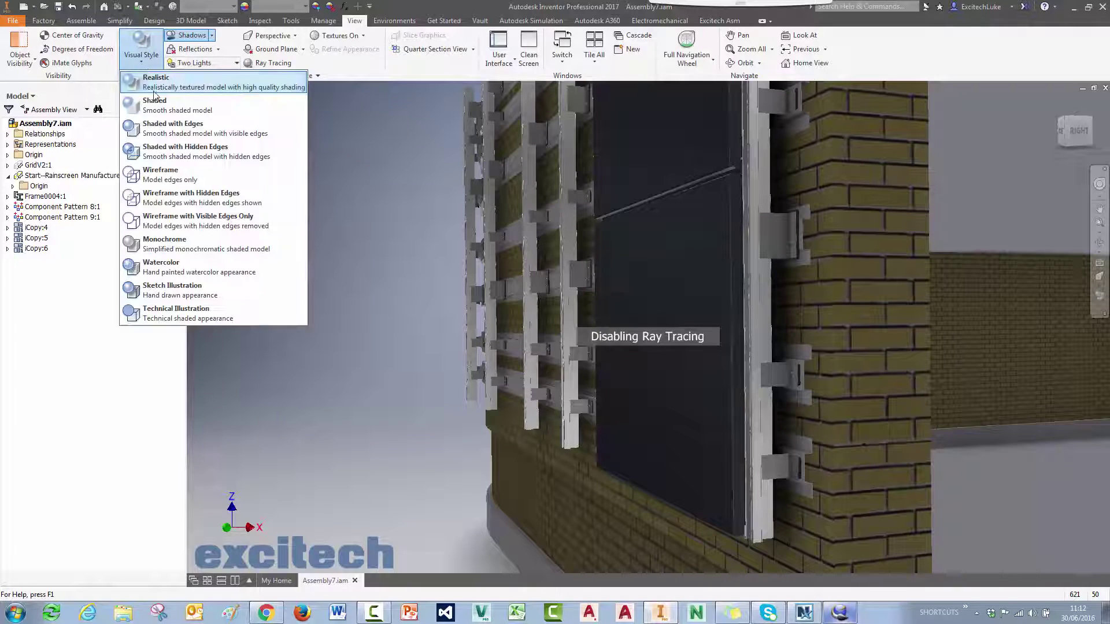
left_click(162, 130)
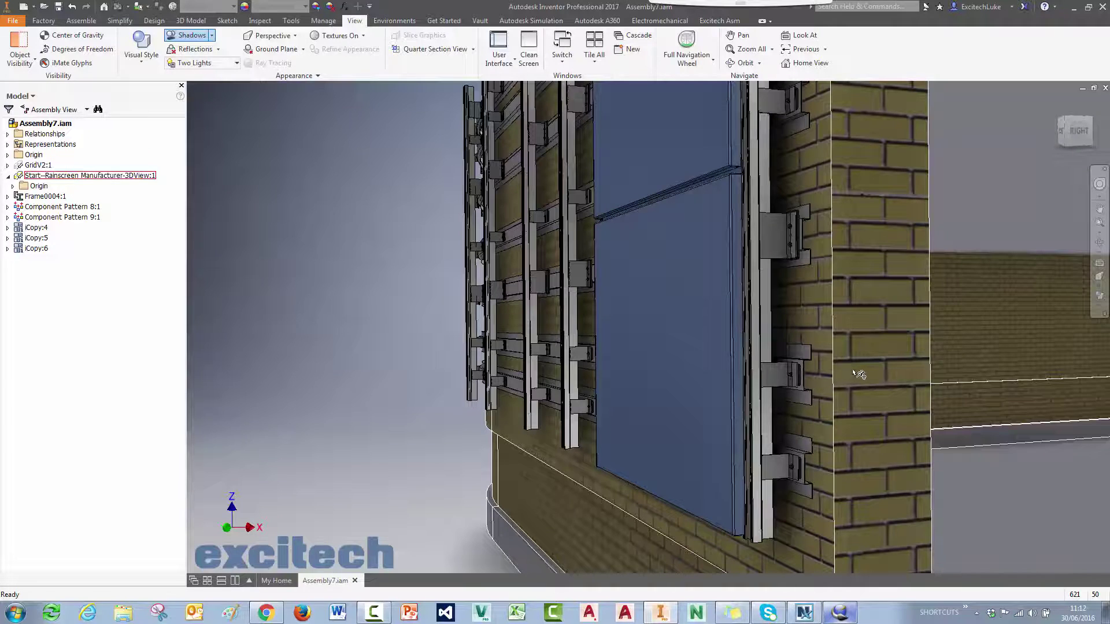
left_click(141, 51)
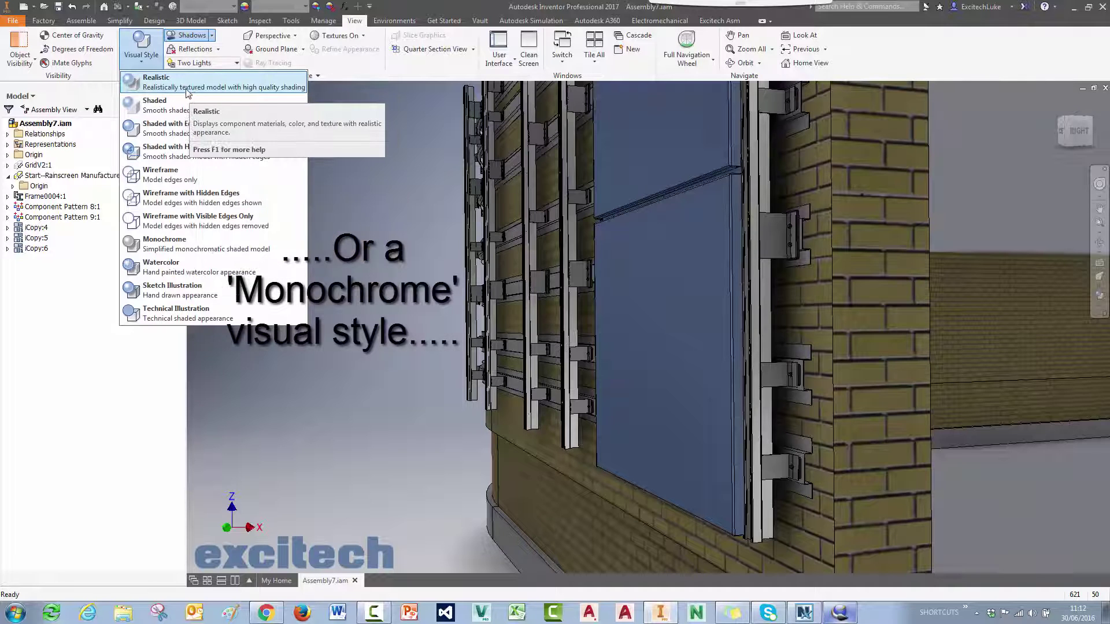
left_click(192, 90)
middle_click_drag(357, 217, 358, 206)
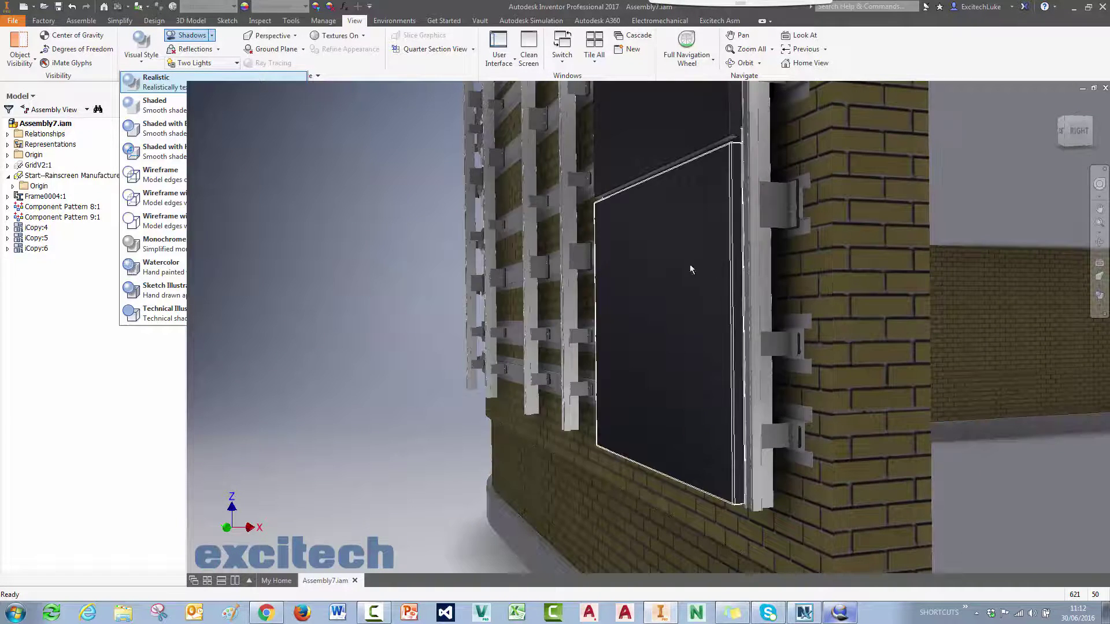
key("F2")
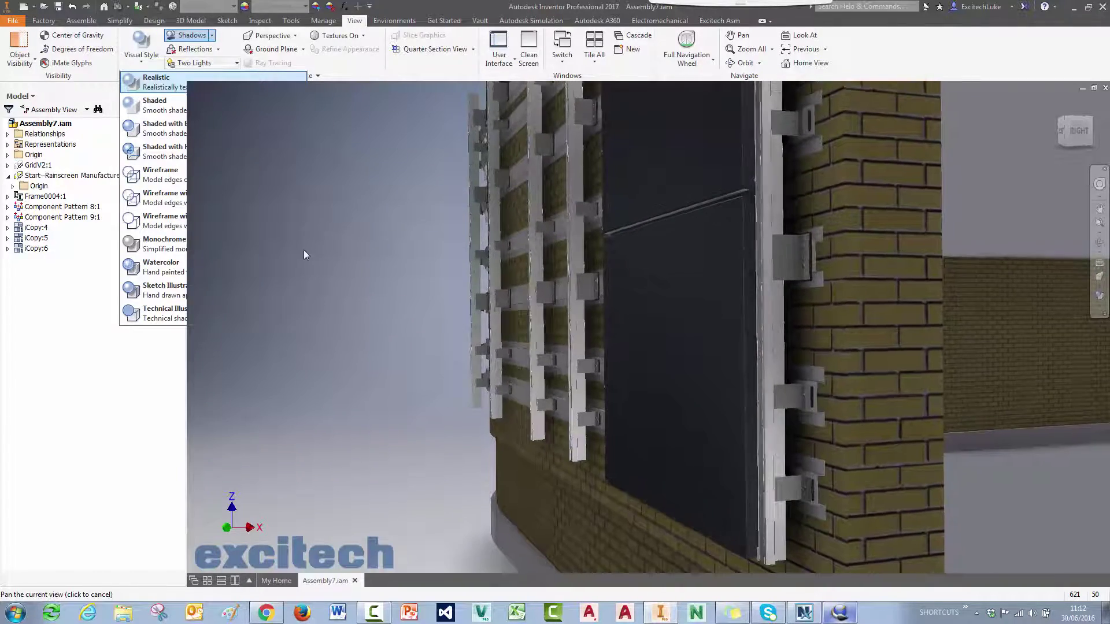